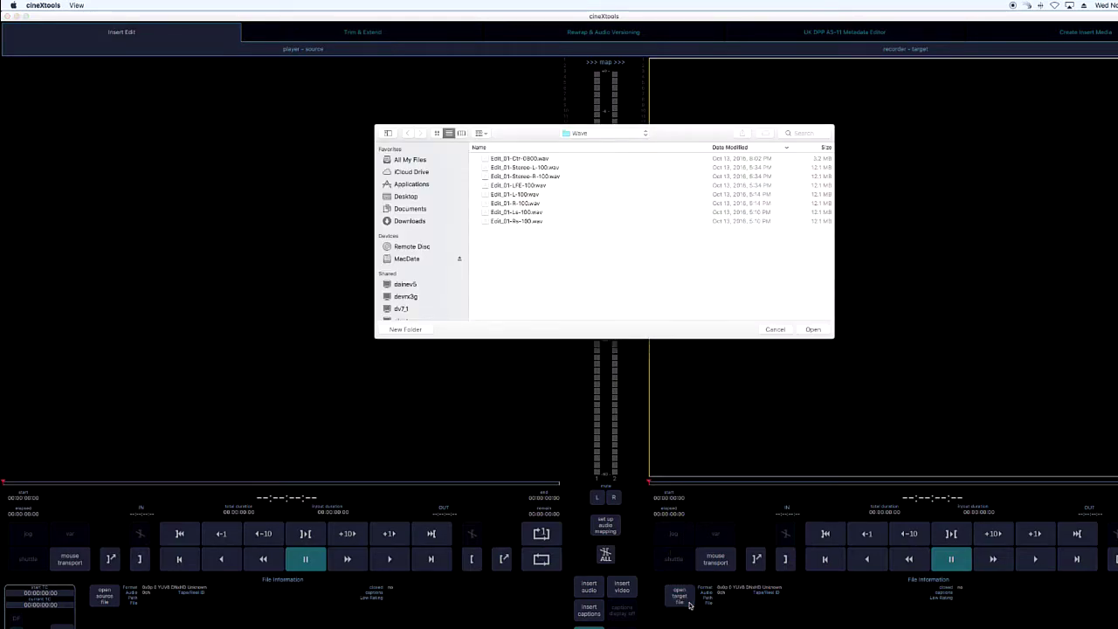
Load Documents > Master_ProResHQ rewrap .mov as the cineXtools target file.
{"action": "left_click", "coordinate": [418, 209]}
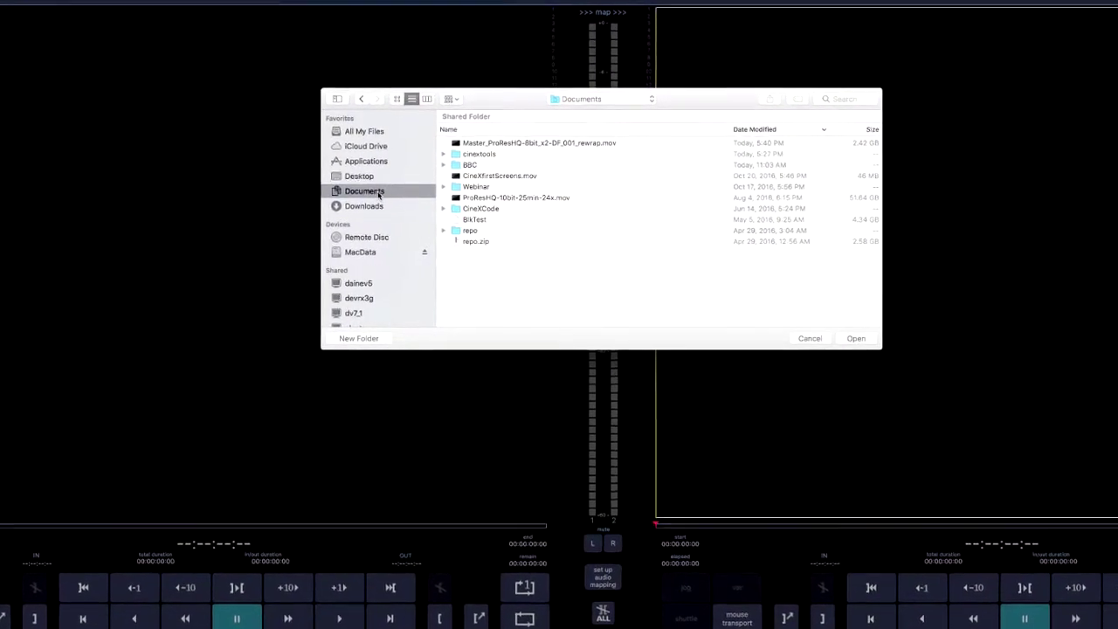
{"action": "left_click", "coordinate": [454, 143]}
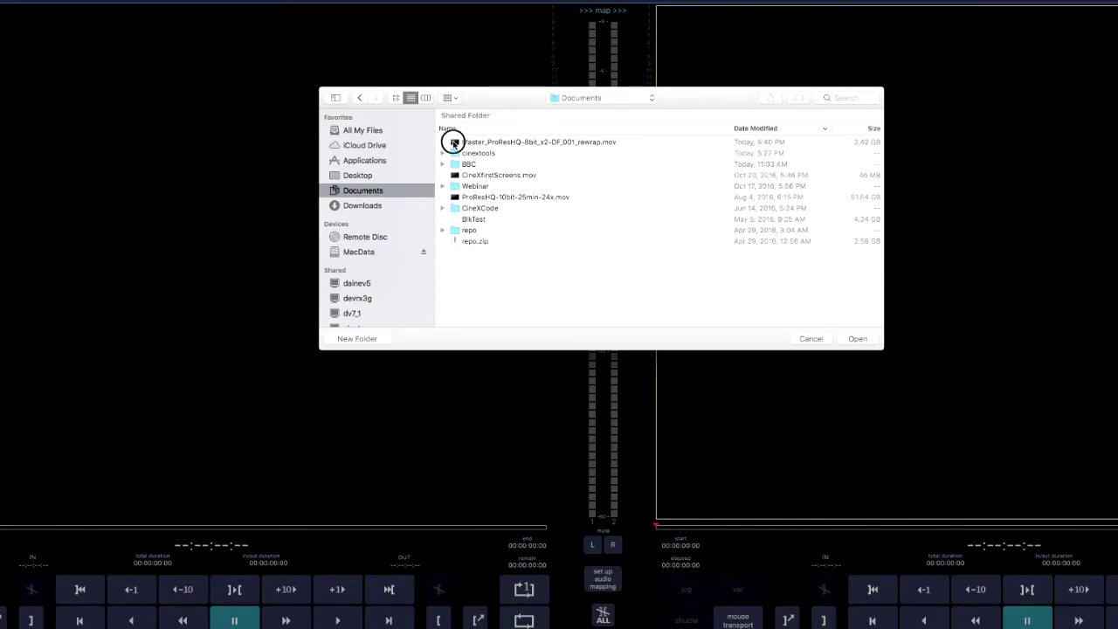
{"action": "left_click", "coordinate": [857, 339]}
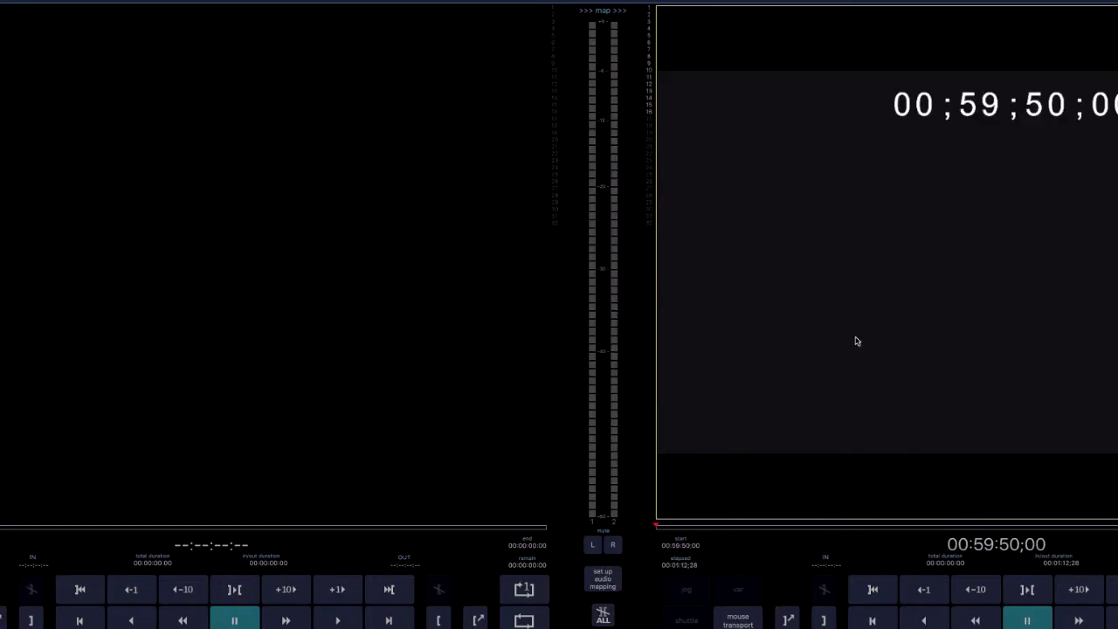
Scrub the target to 01:00:31;00, where the wrong lower third appears.
{"action": "left_click_drag", "start_coordinate": [669, 525], "coordinate": [715, 529]}
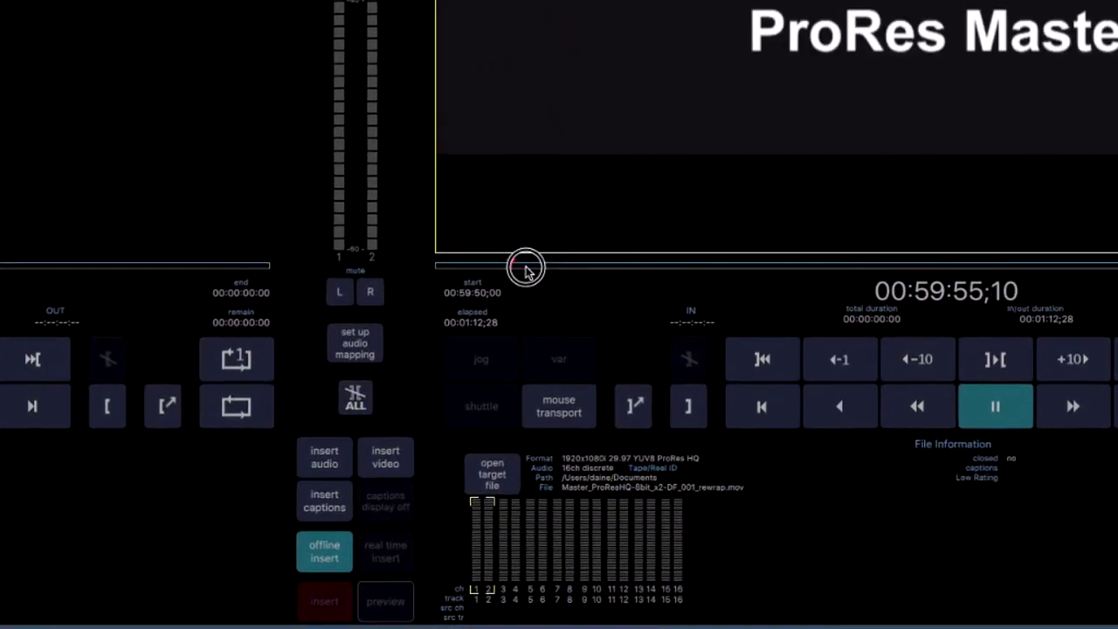
{"action": "left_click_drag", "start_coordinate": [525, 268], "coordinate": [885, 262]}
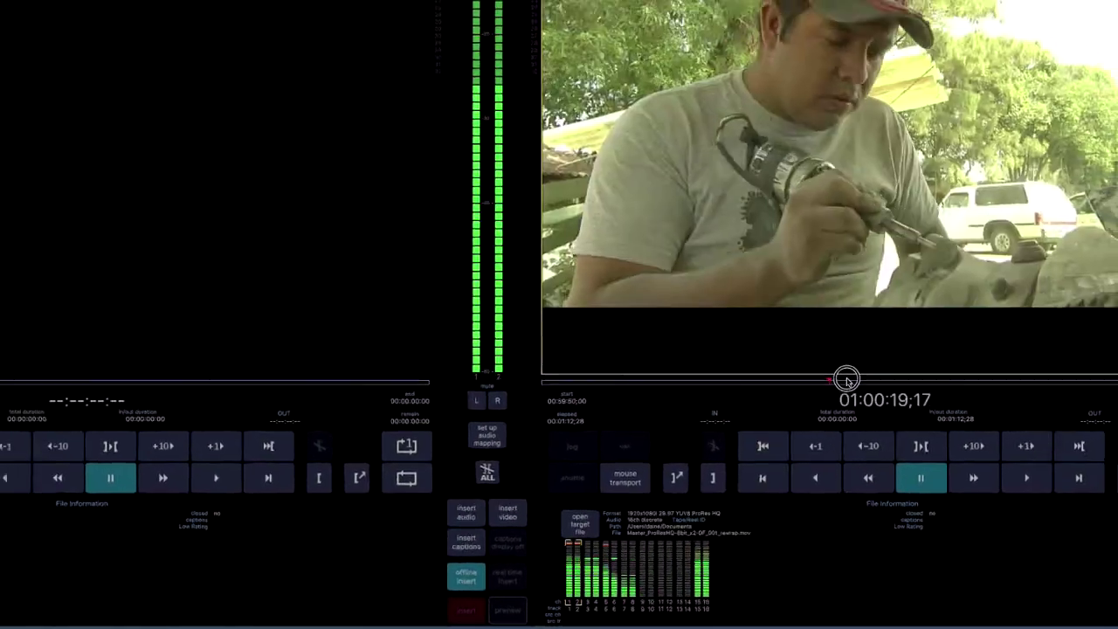
{"action": "left_click_drag", "start_coordinate": [846, 379], "coordinate": [941, 381]}
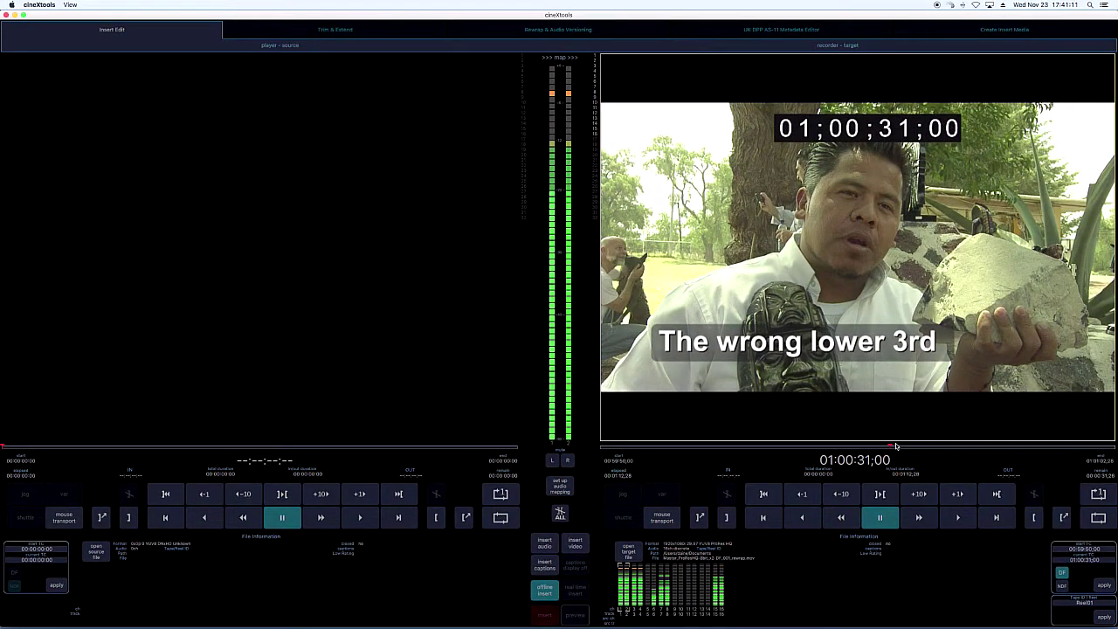
In Finder's Documents folder, open the master ProRes movie in QuickTime Player.
{"action": "key", "text": "super+Tab"}
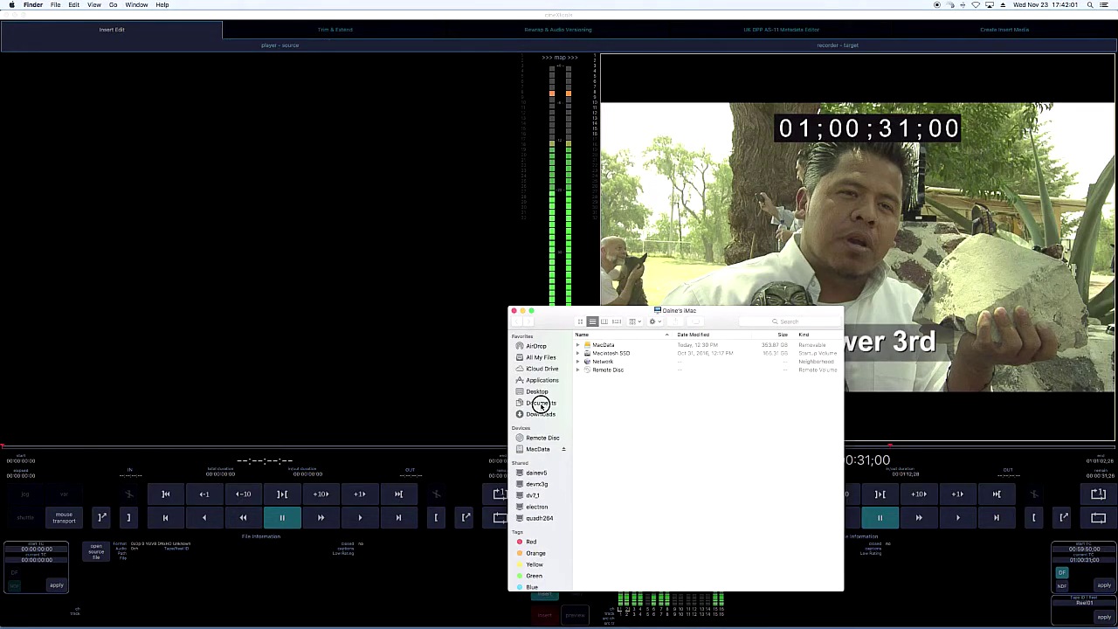
{"action": "left_click", "coordinate": [540, 403]}
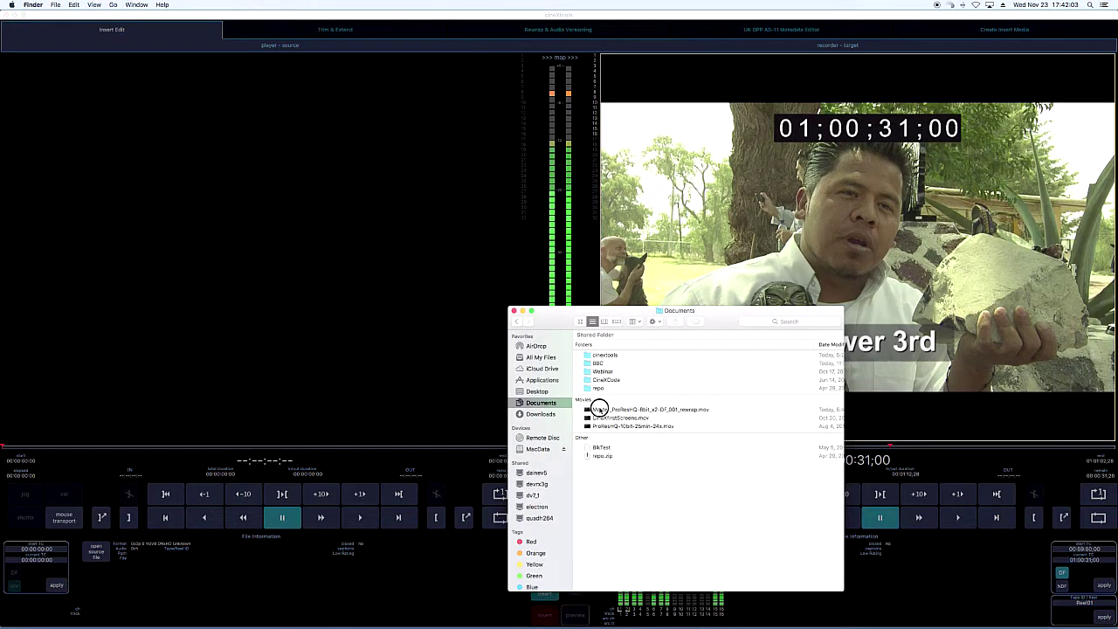
{"action": "double_click", "coordinate": [600, 408]}
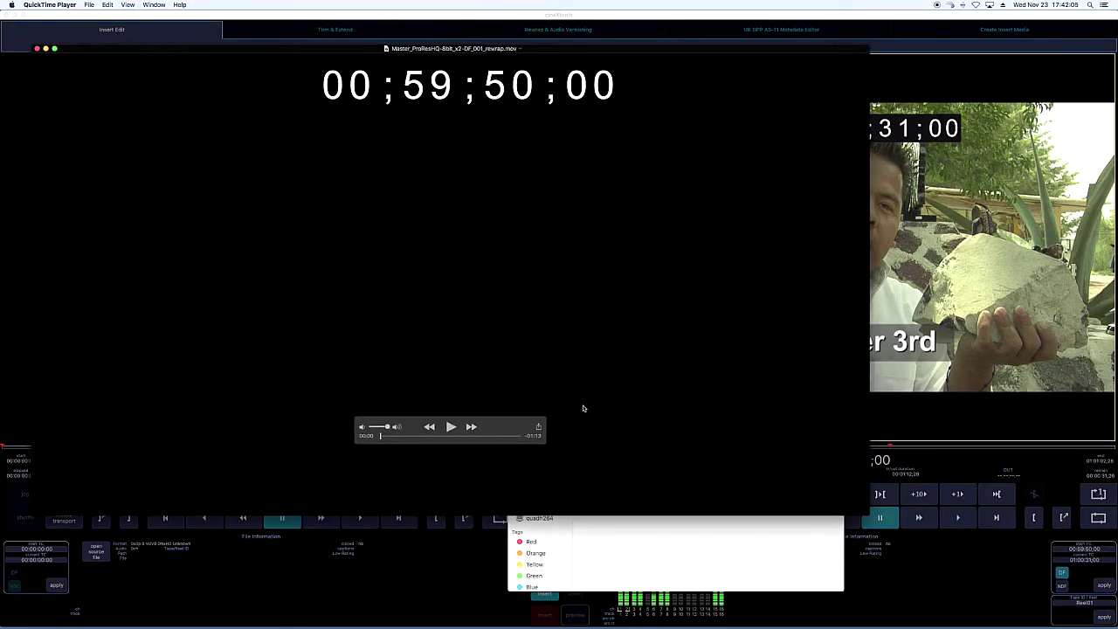
Scrub the master movie in QuickTime Player to 01;00;28;24, showing 'The wrong lower 3rd'.
{"action": "left_click_drag", "start_coordinate": [492, 428], "coordinate": [492, 472]}
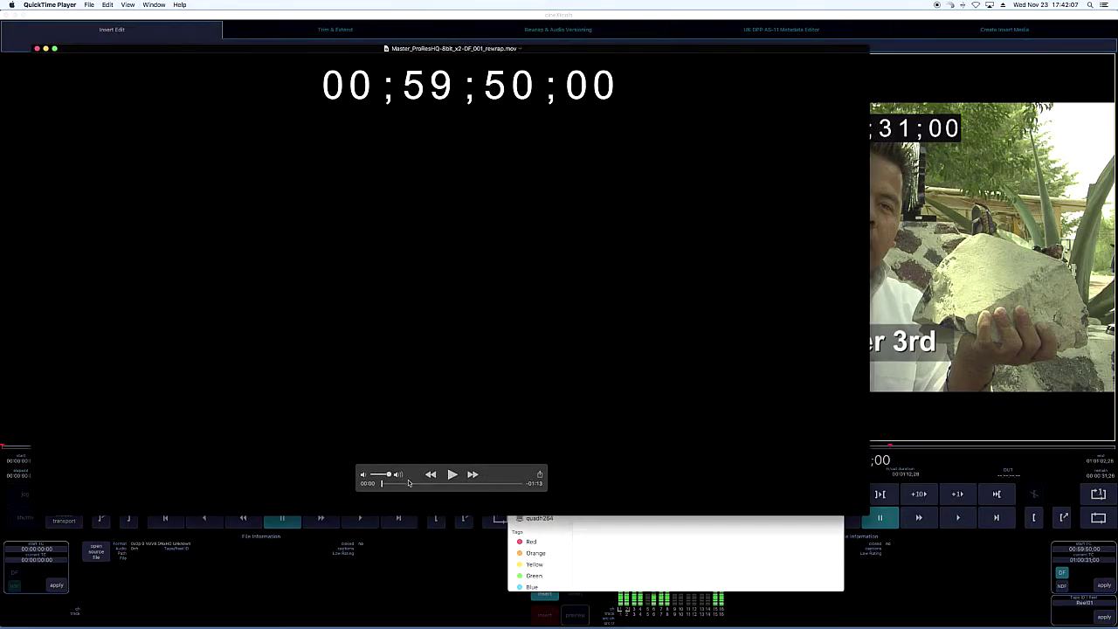
{"action": "left_click_drag", "start_coordinate": [386, 486], "coordinate": [456, 487]}
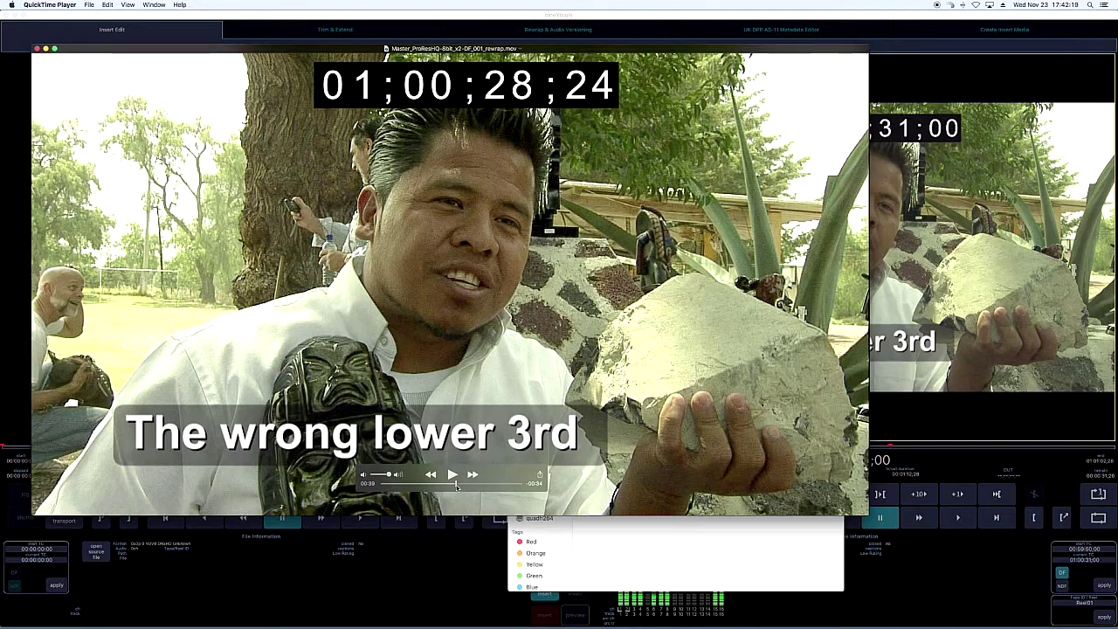
Mark the target's IN at the title's first frame 01:00:26;27 and OUT at 01:00:32;13.
{"action": "left_click_drag", "start_coordinate": [889, 446], "coordinate": [867, 450]}
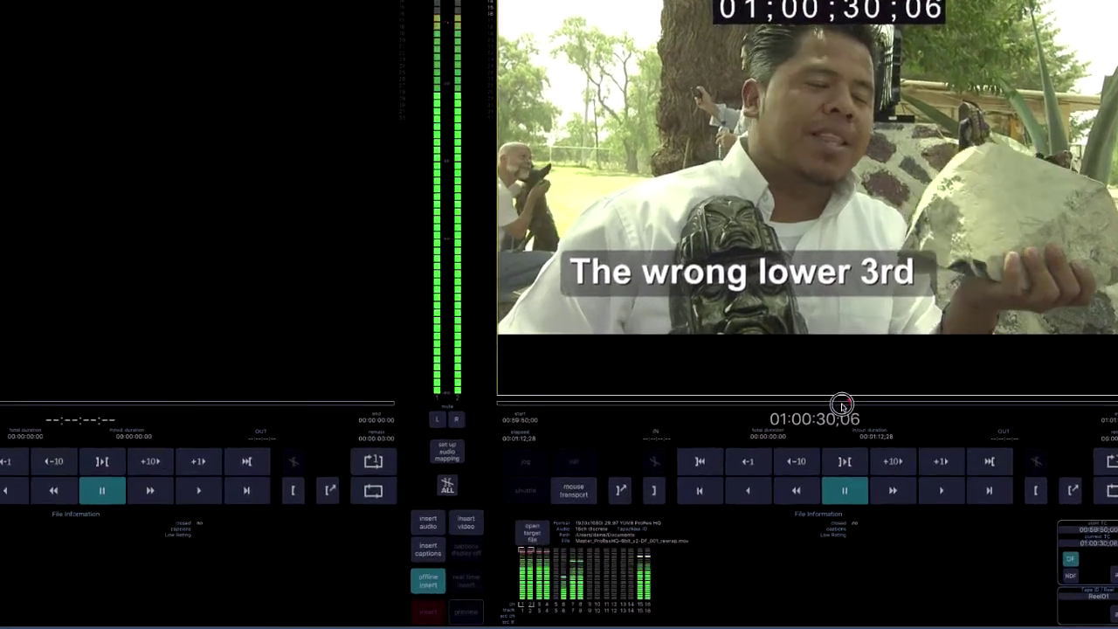
{"action": "left_click_drag", "start_coordinate": [762, 336], "coordinate": [748, 337]}
{"action": "left_click_drag", "start_coordinate": [686, 272], "coordinate": [686, 272]}
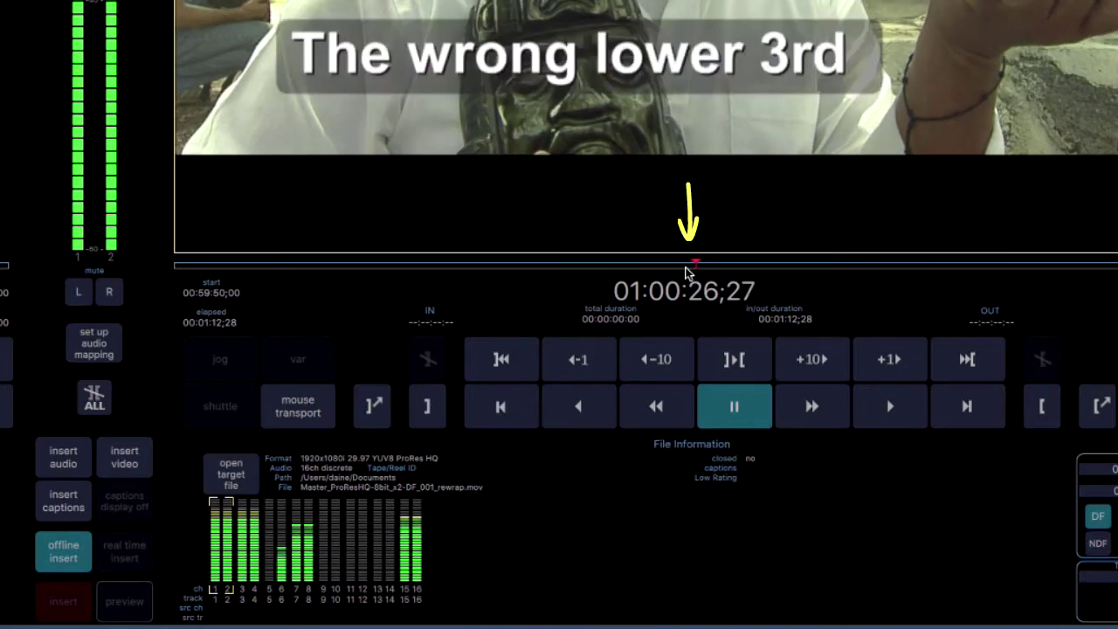
{"action": "key", "text": "i"}
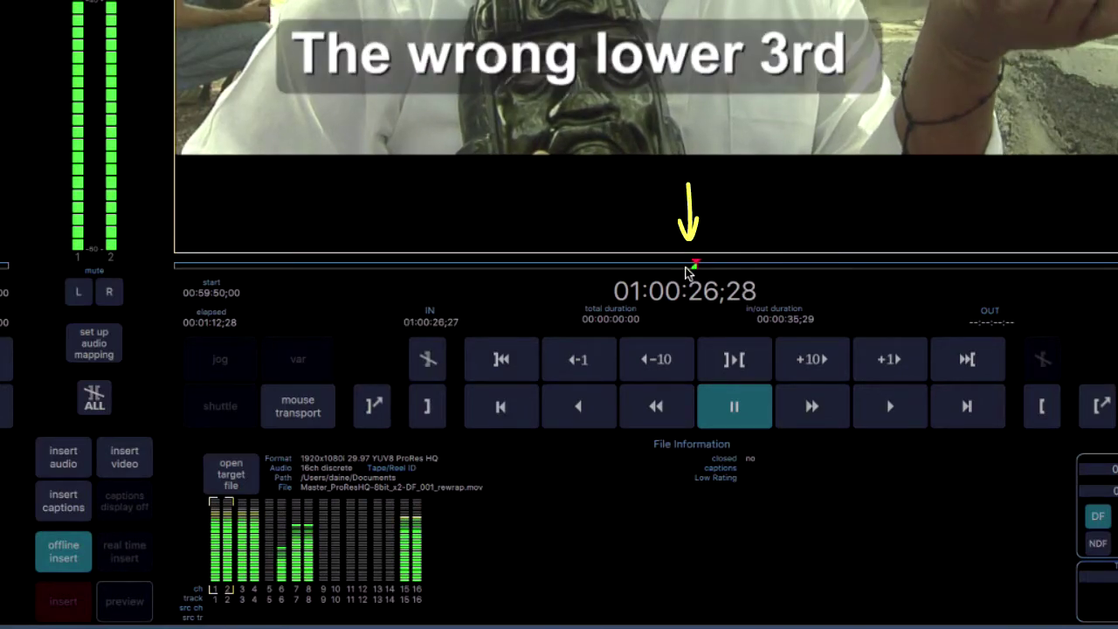
{"action": "key", "text": "space"}
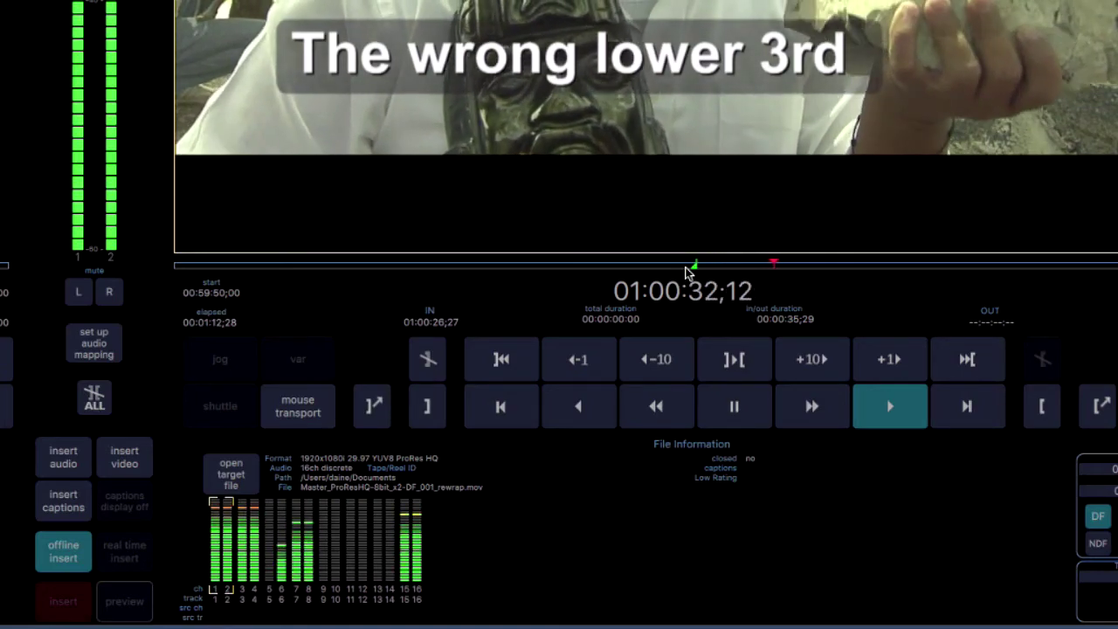
{"action": "key", "text": "space"}
{"action": "key", "text": "j"}
{"action": "key", "text": "k"}
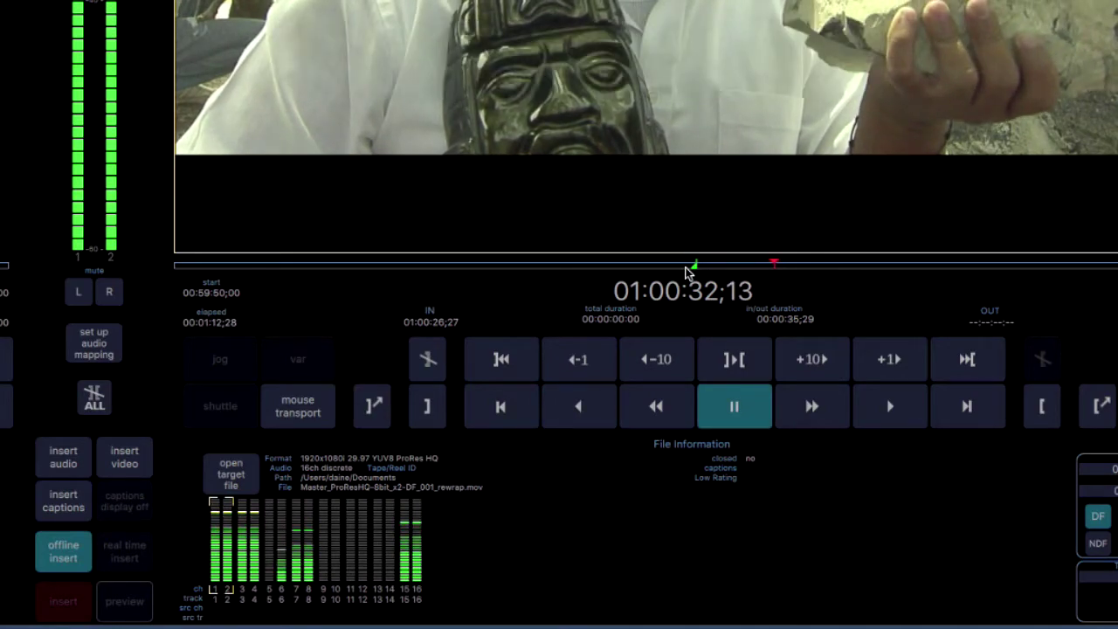
{"action": "key", "text": "o"}
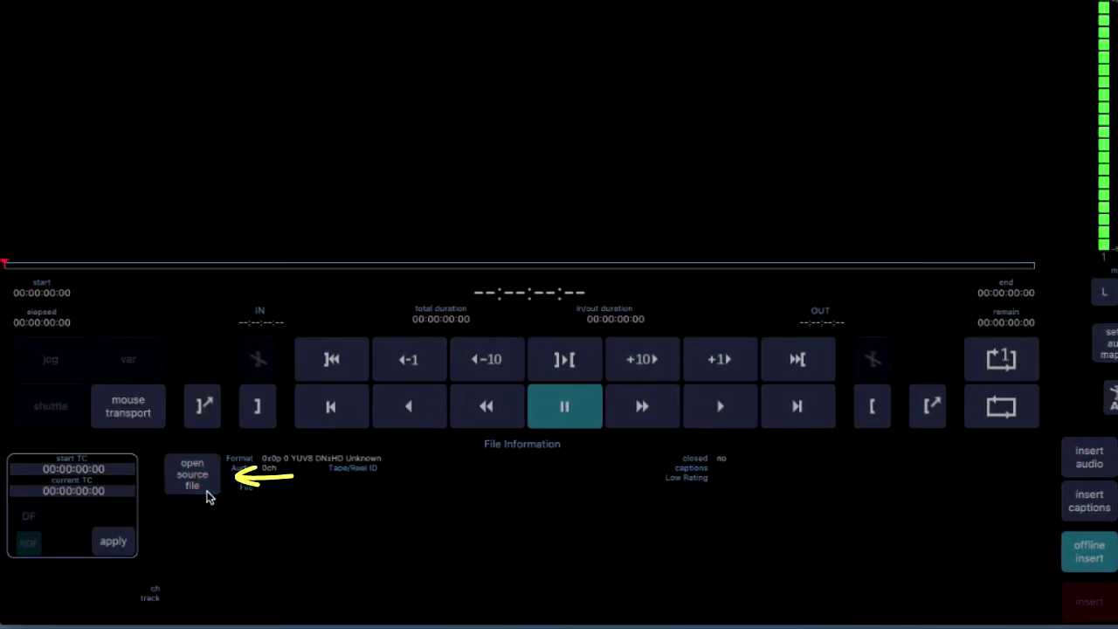
Browse the source file chooser into webinar-originals and select Lower3rd_DNx220_x12-DF_001.mov.
{"action": "left_click", "coordinate": [209, 496]}
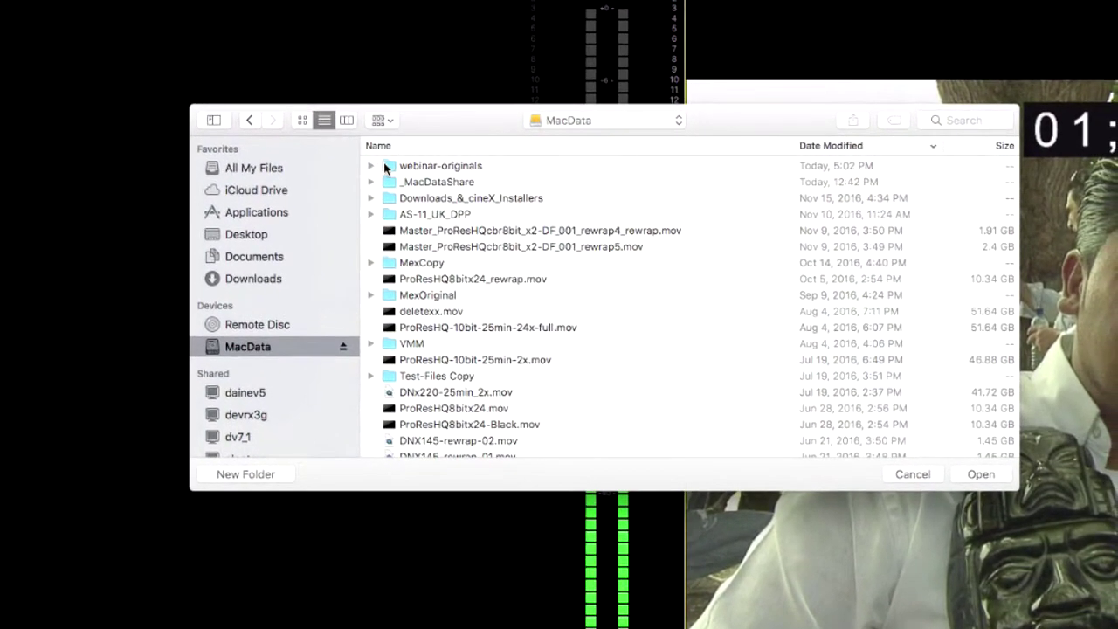
{"action": "left_click", "coordinate": [385, 166]}
{"action": "double_click", "coordinate": [385, 166]}
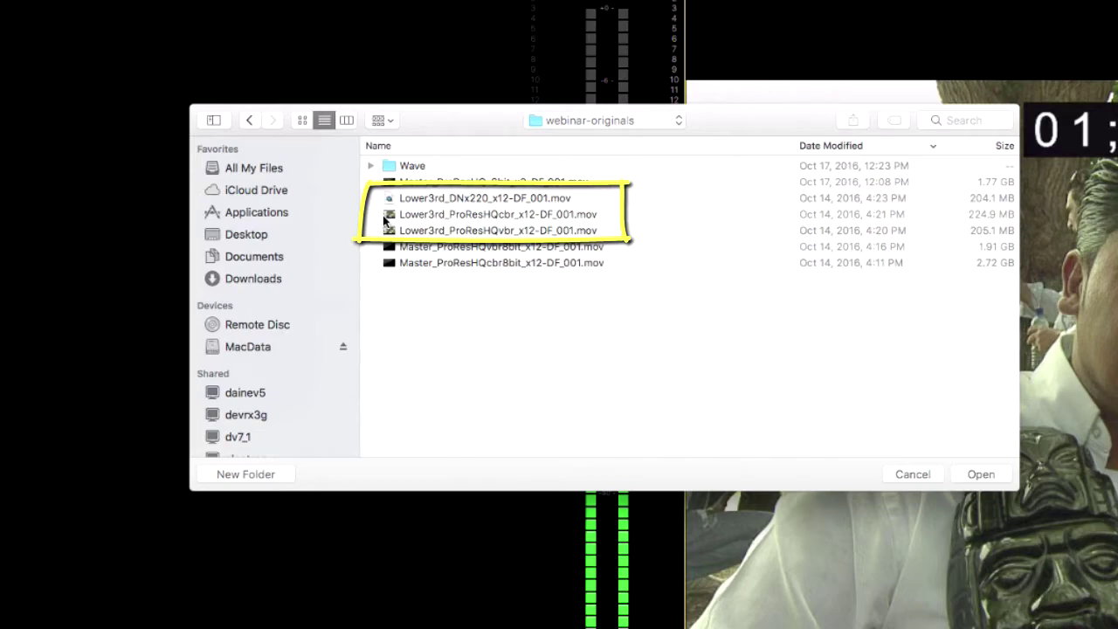
{"action": "left_click", "coordinate": [387, 200]}
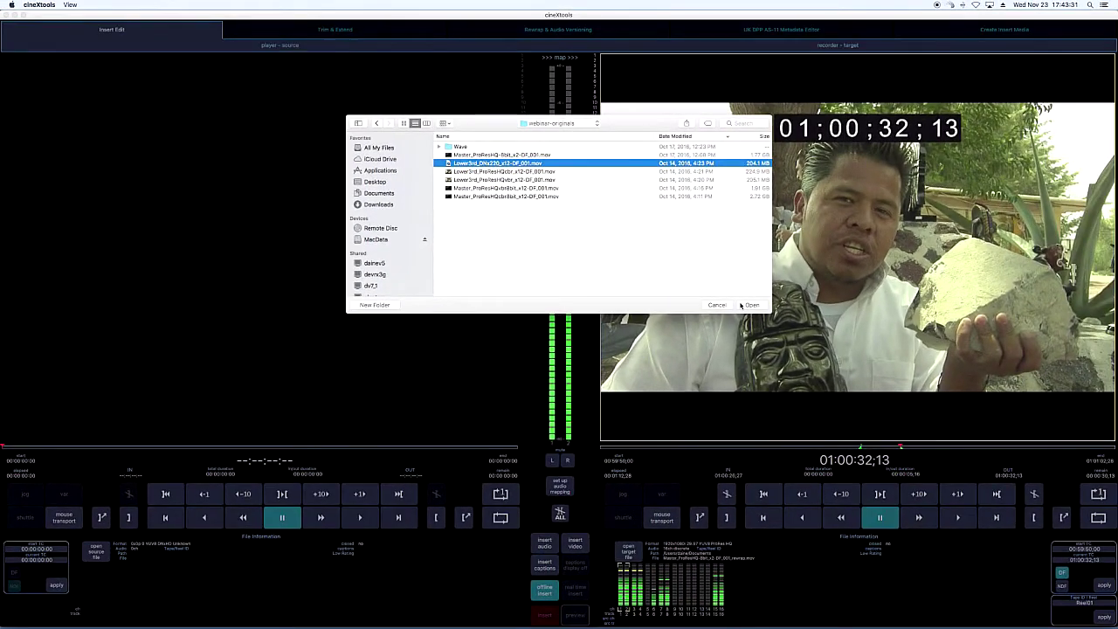
Load Lower3rd_DNx220_x12-DF_001.mov as source and cue it to 01:00:27;15.
{"action": "left_click", "coordinate": [742, 305]}
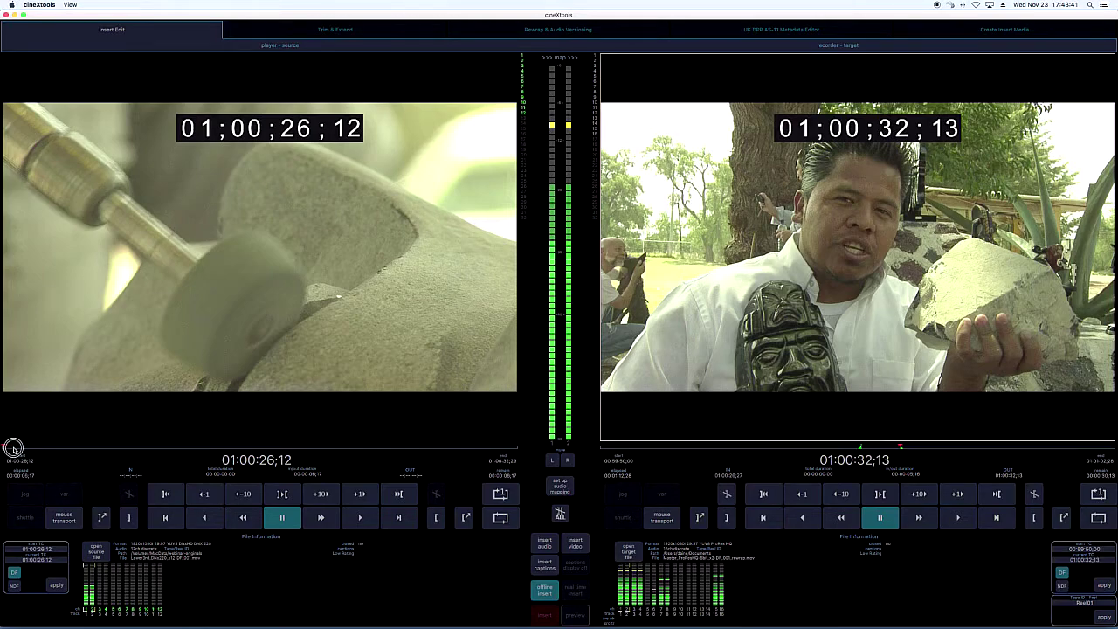
{"action": "left_click_drag", "start_coordinate": [7, 449], "coordinate": [97, 451]}
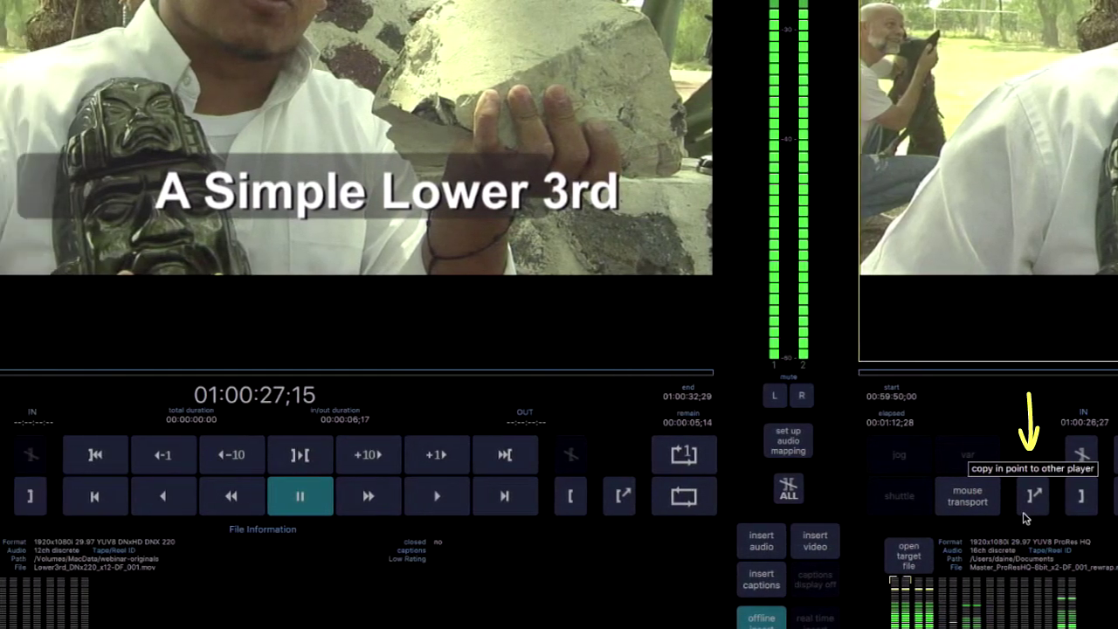
Copy the target's IN and OUT to the source, enable video insert, and start inserting.
{"action": "key", "text": "i"}
{"action": "key", "text": "o"}
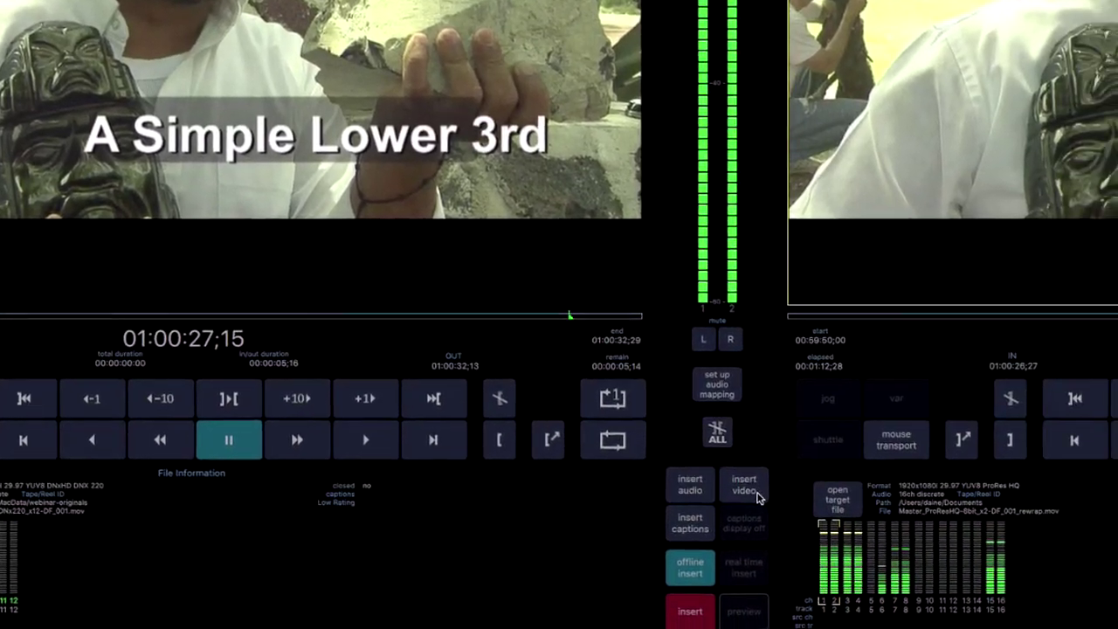
{"action": "left_click", "coordinate": [916, 529]}
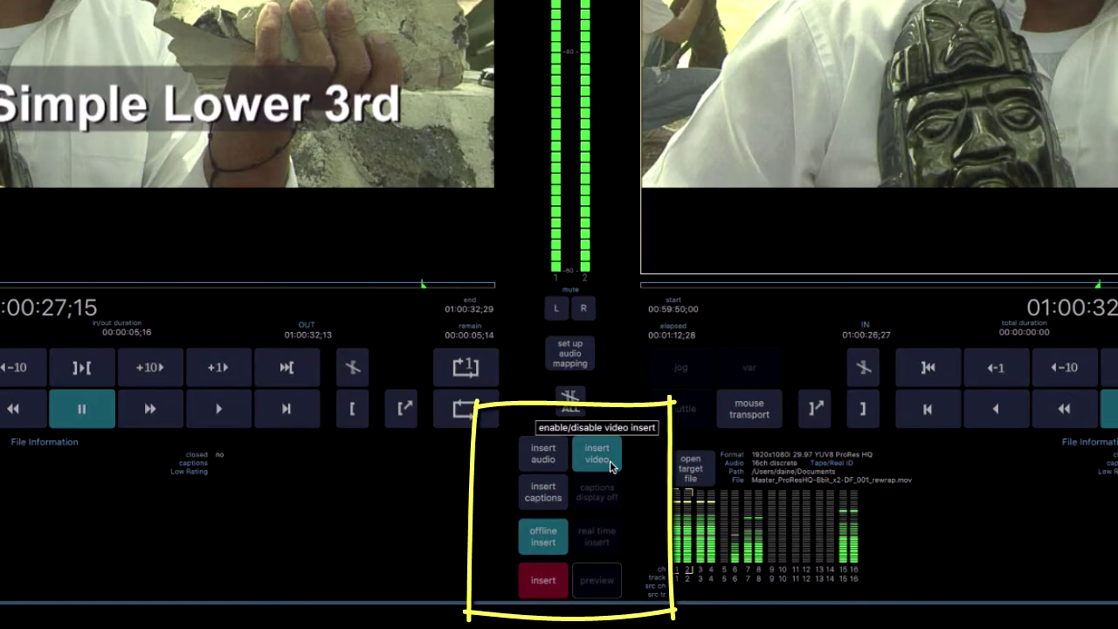
{"action": "left_click", "coordinate": [558, 586]}
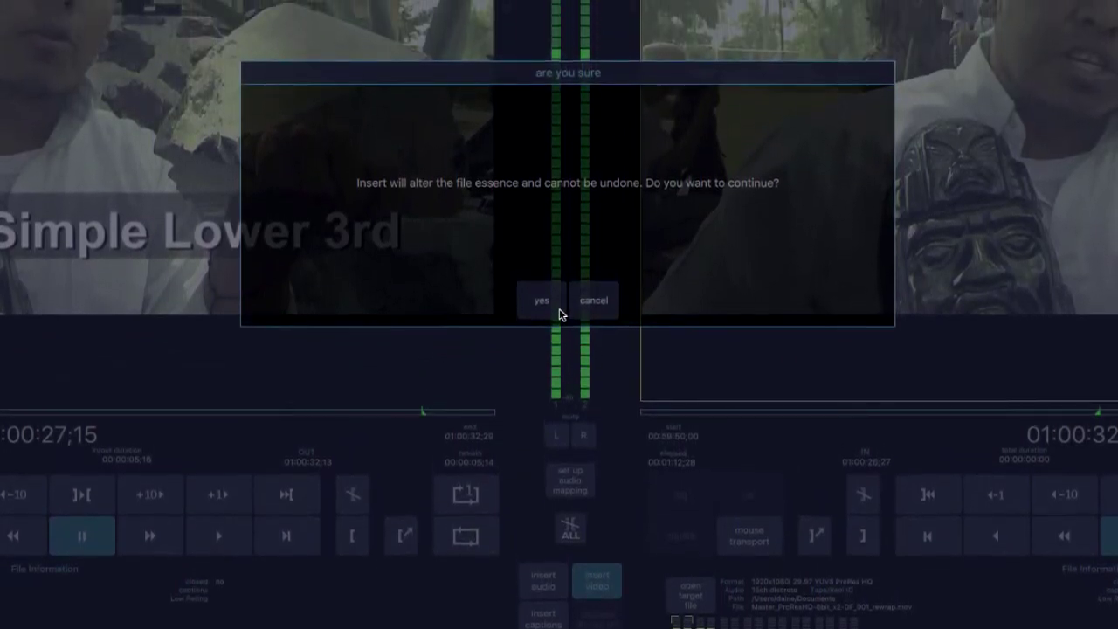
Confirm the irreversible insert and let the DNx lower third write into the master.
{"action": "left_click", "coordinate": [556, 251]}
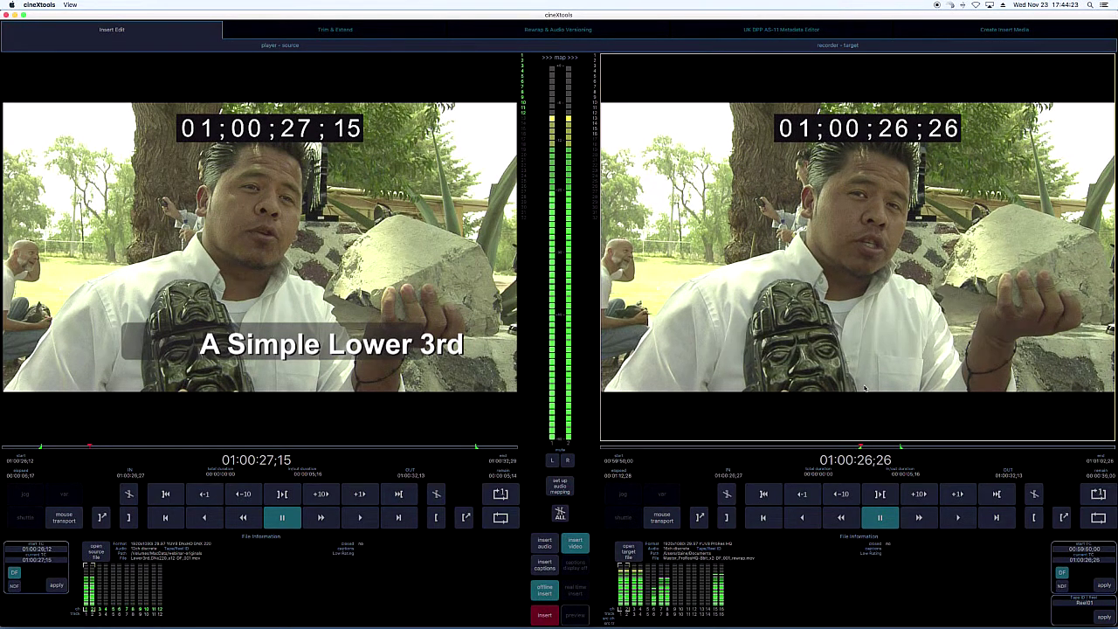
Play the master in QuickTime Player to verify 'A Simple Lower 3rd', then return to cineXtools.
{"action": "key", "text": "super+Tab"}
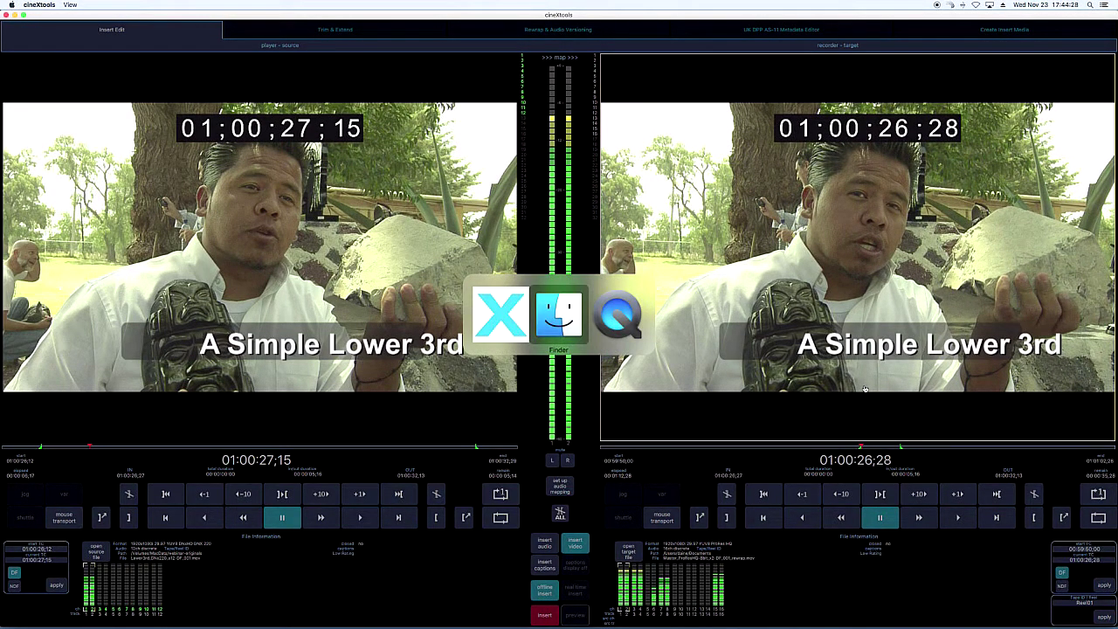
{"action": "key", "text": "super+Tab"}
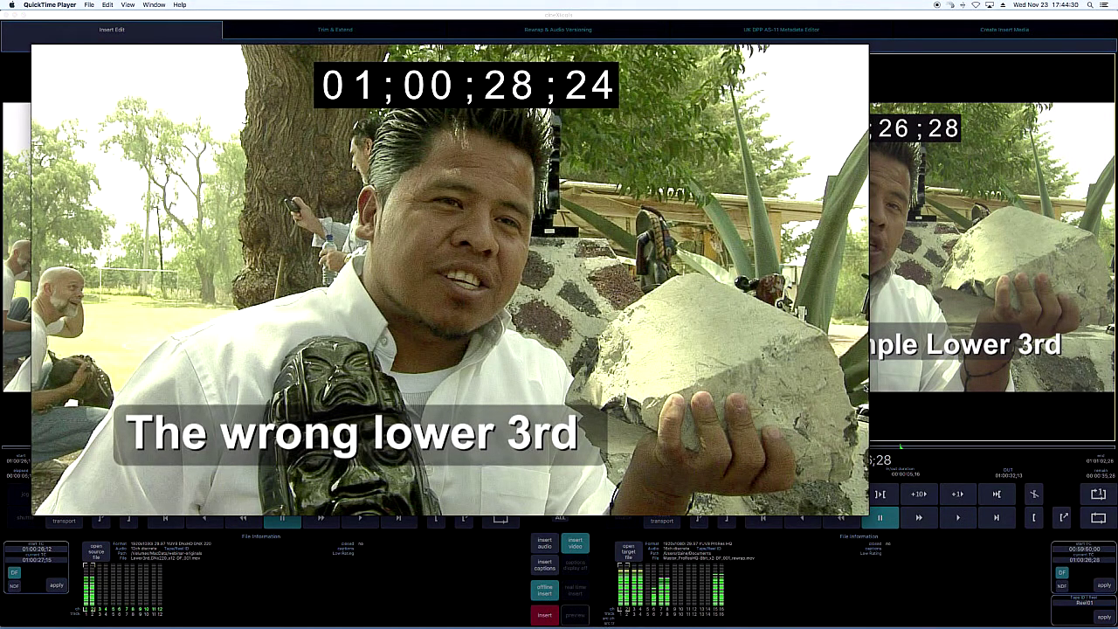
{"action": "mouse_move", "coordinate": [522, 478]}
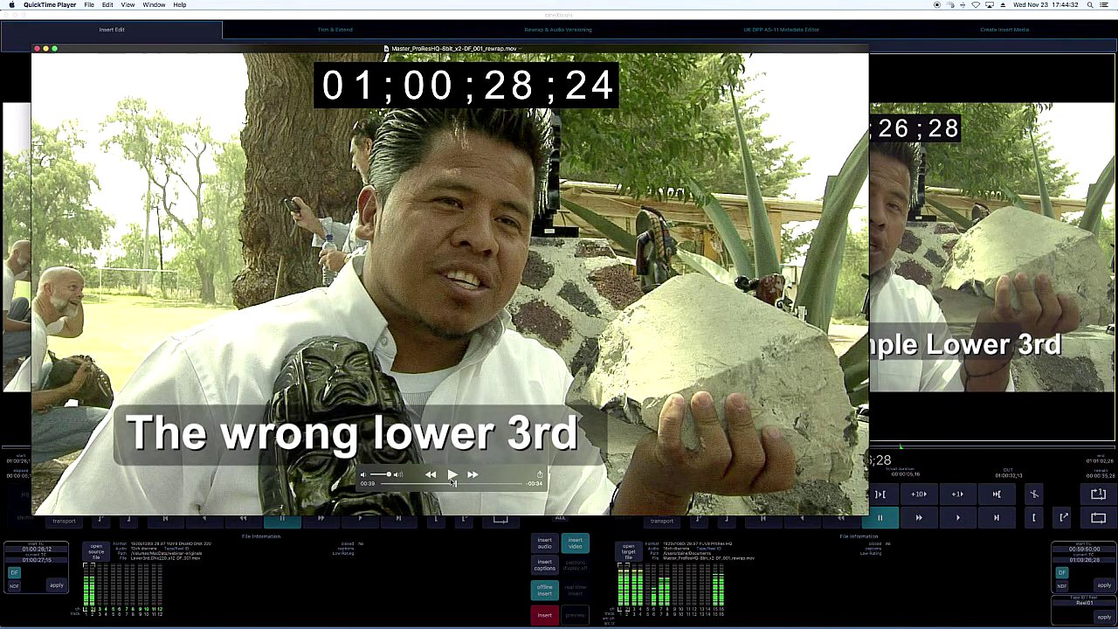
{"action": "left_click", "coordinate": [452, 475]}
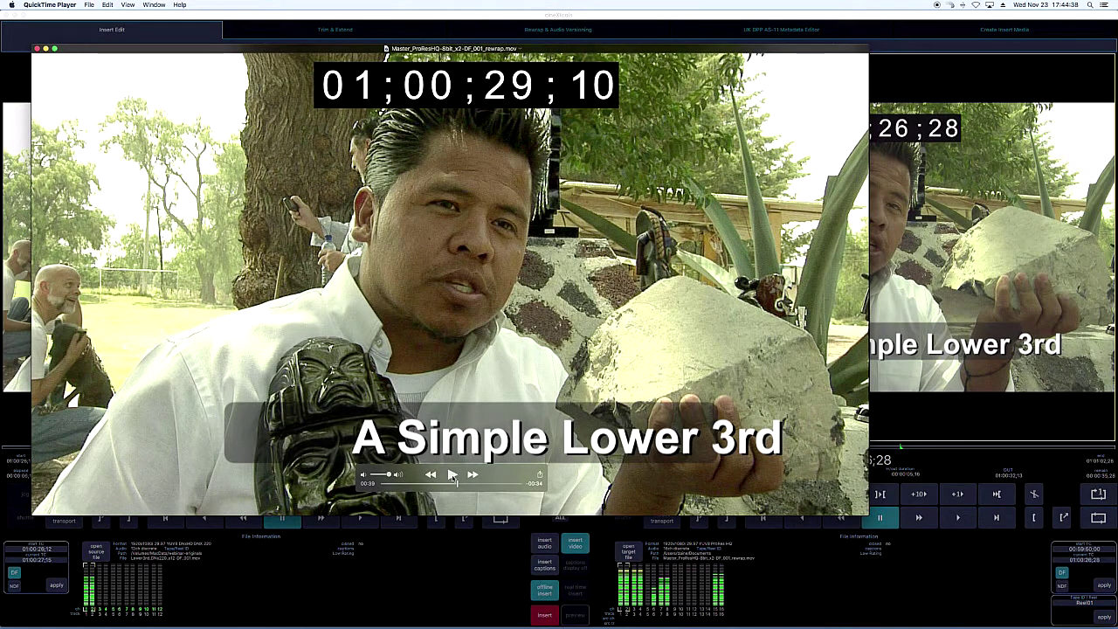
{"action": "left_click", "coordinate": [911, 283]}
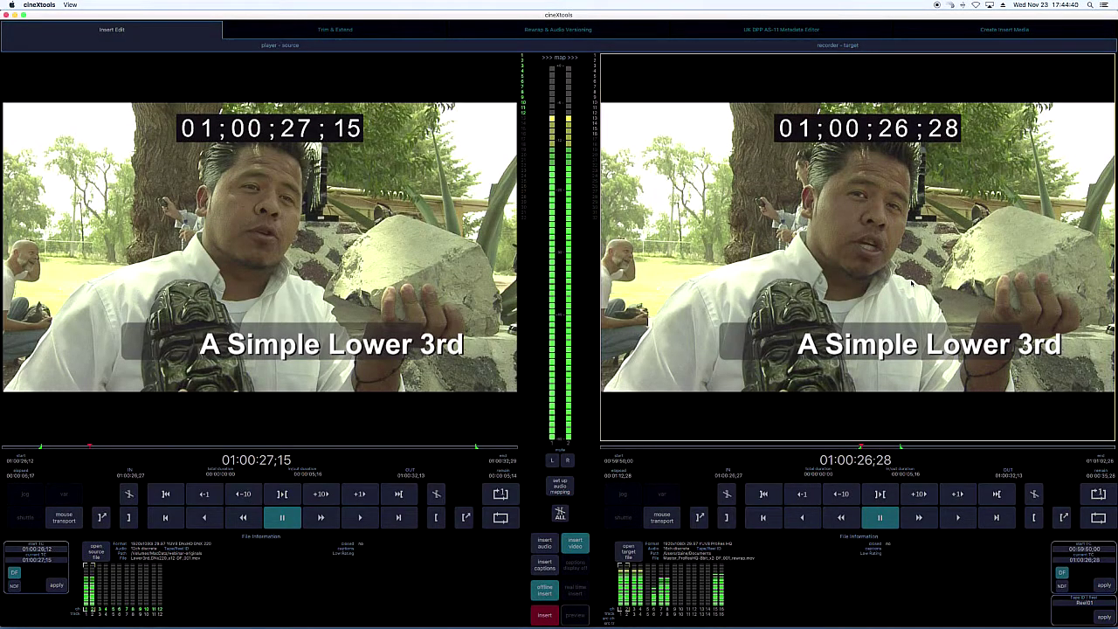